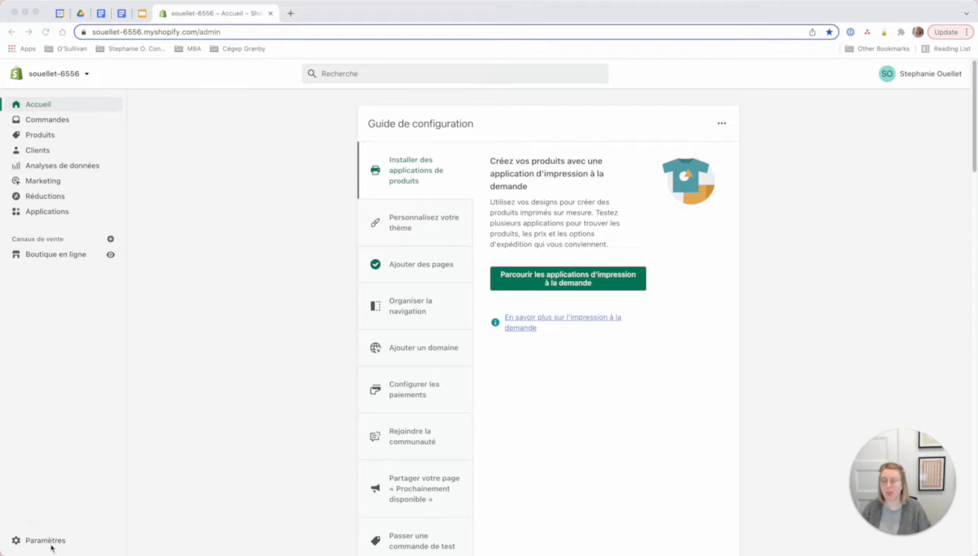
Open the store's Expédition et livraison settings and look over the Expédition section.
left_click(50, 541)
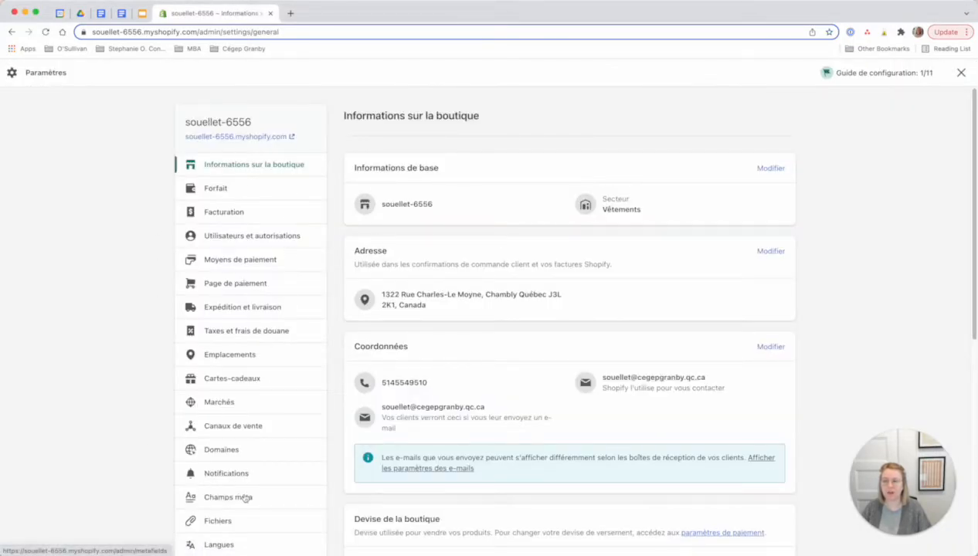
left_click(285, 312)
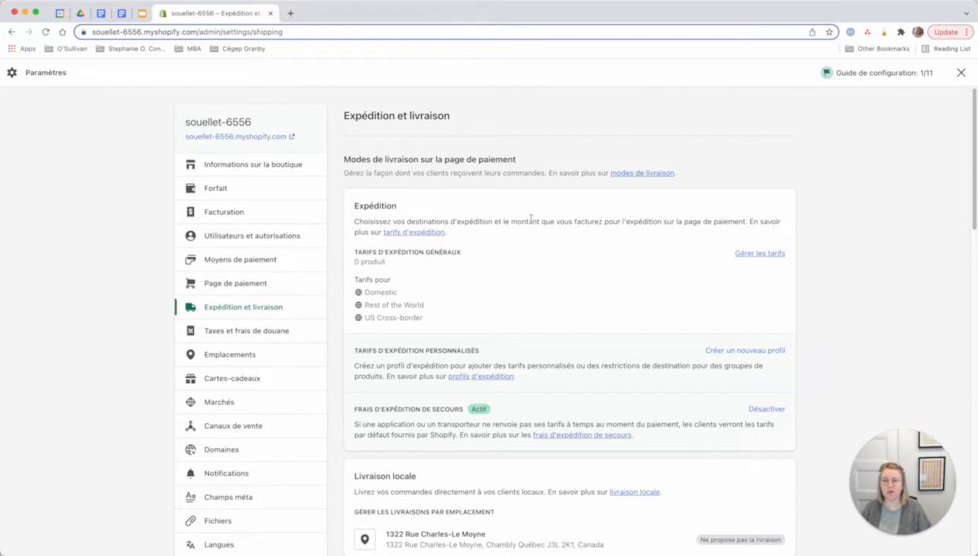
scroll(531, 220, "down", 1)
scroll(587, 200, "down", 3)
scroll(657, 196, "up", 3)
left_click_drag(354, 207, 394, 208)
left_click(448, 207)
scroll(436, 291, "down", 1)
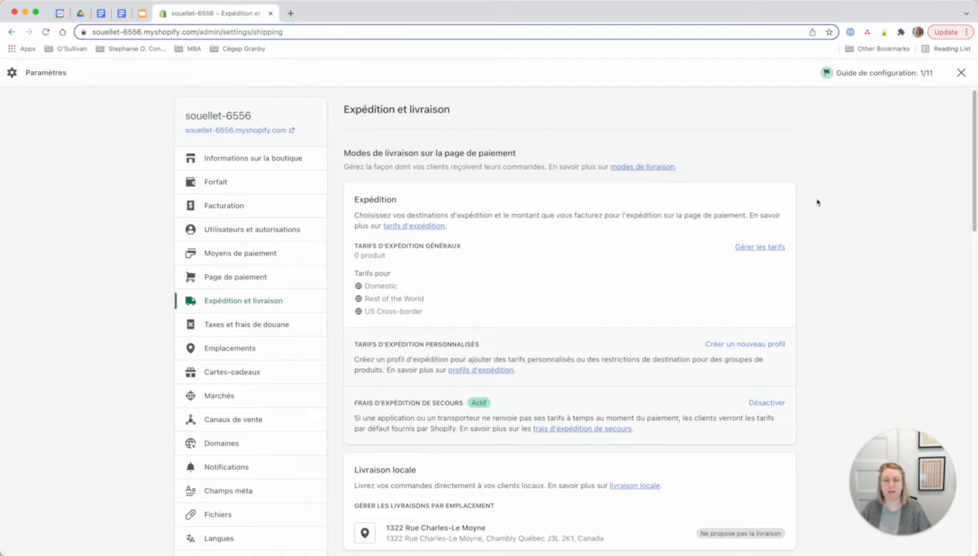
Open the general shipping rates profile (Profil général) for managing its rates.
left_click(753, 248)
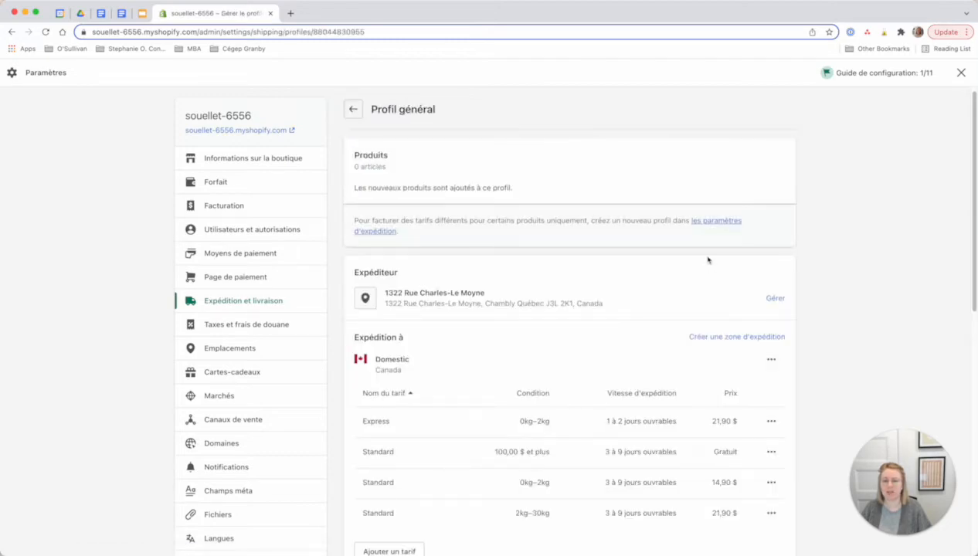
left_click_drag(972, 116, 933, 115)
left_click_drag(445, 121, 369, 113)
left_click(441, 116)
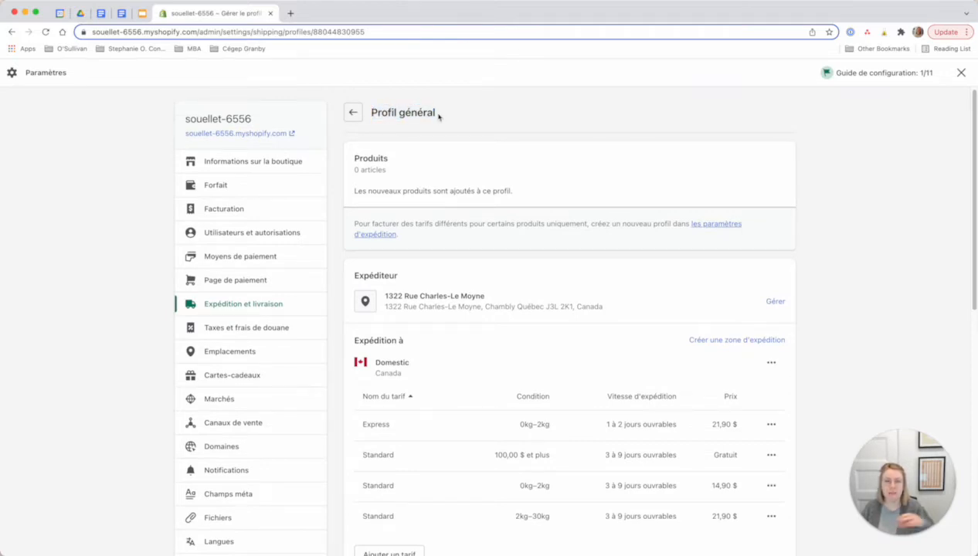
left_click_drag(437, 114, 369, 112)
left_click(436, 113)
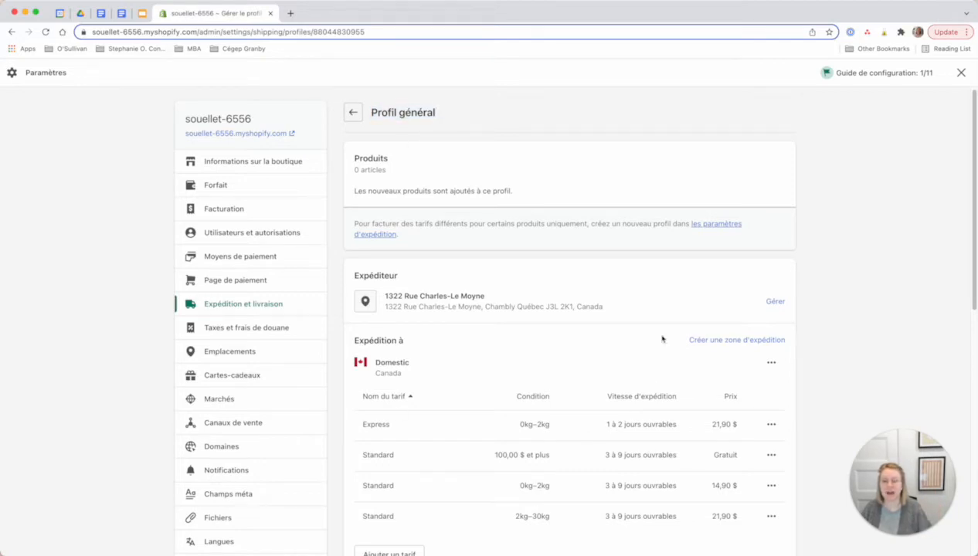
Examine the conditions and prices of the Express and Standard rates in the Domestic shipping zone.
left_click_drag(971, 139, 973, 212)
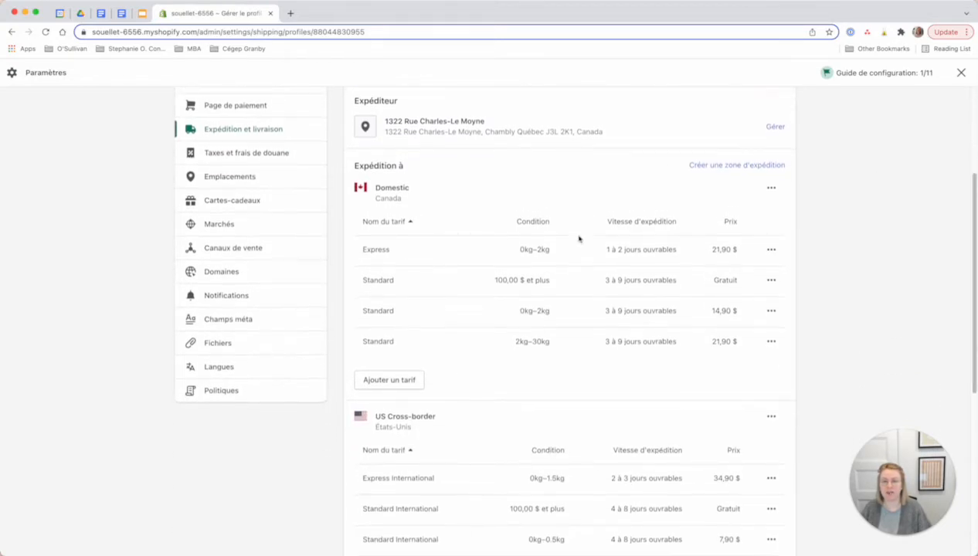
left_click_drag(520, 249, 549, 250)
left_click(545, 249)
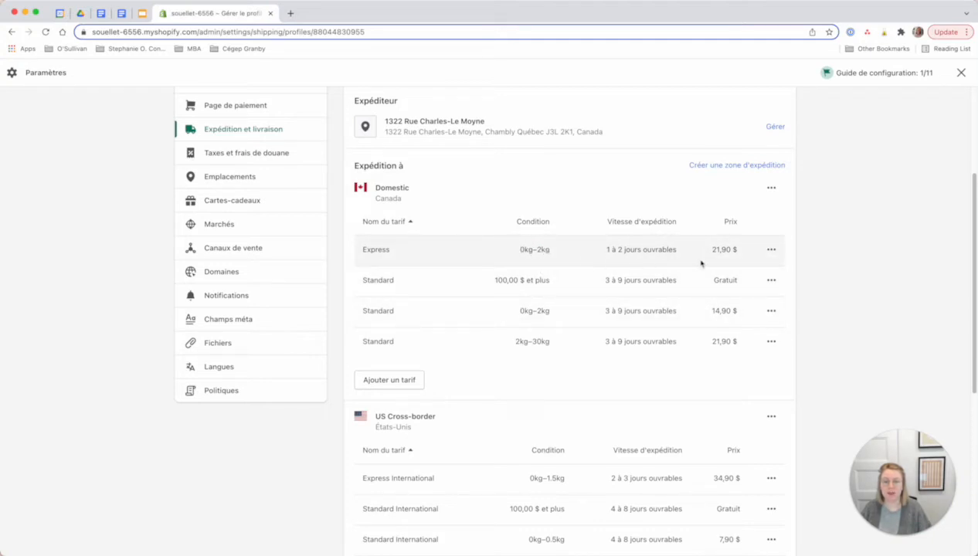
left_click_drag(713, 248, 745, 253)
left_click(740, 252)
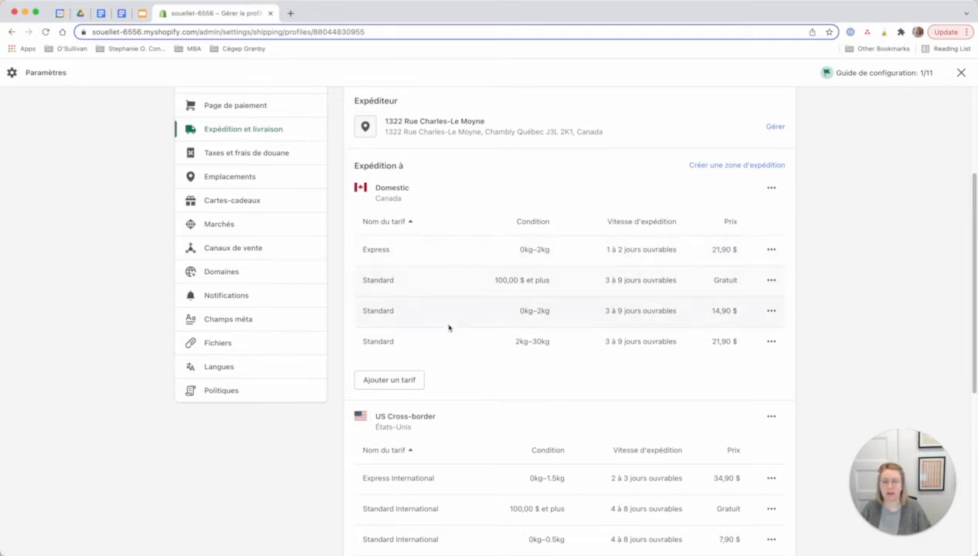
left_click_drag(494, 283, 551, 288)
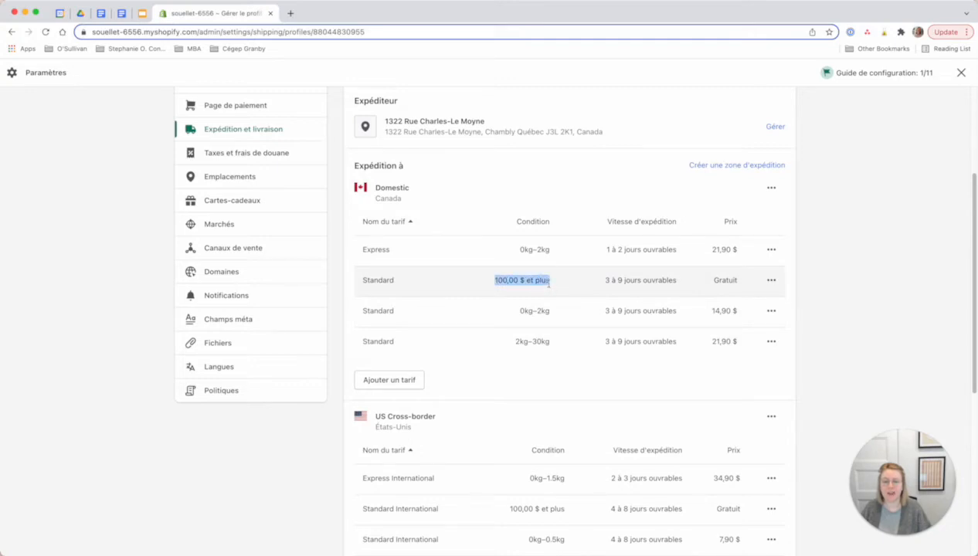
left_click(528, 294)
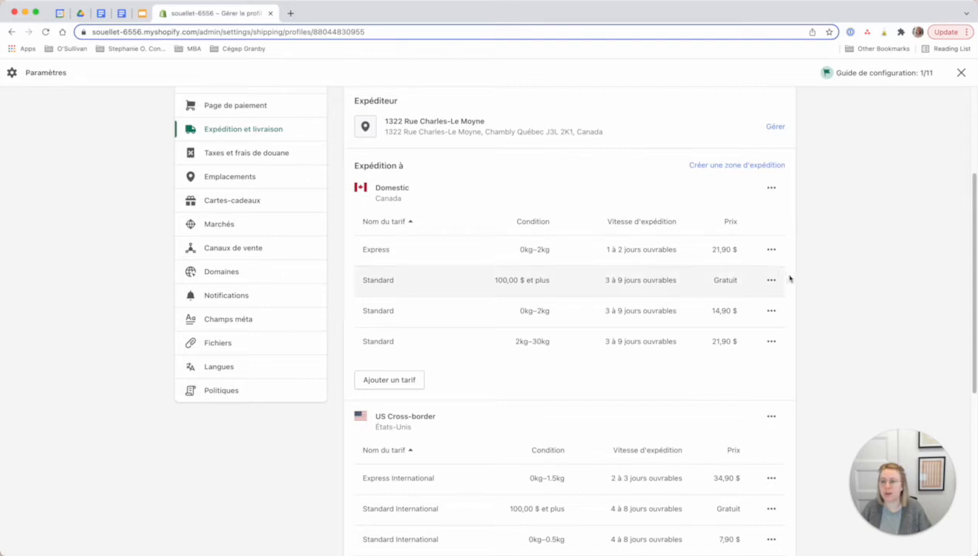
Delete the Express rate and all three Standard rates from the Domestic (Canada) shipping zone.
left_click(771, 251)
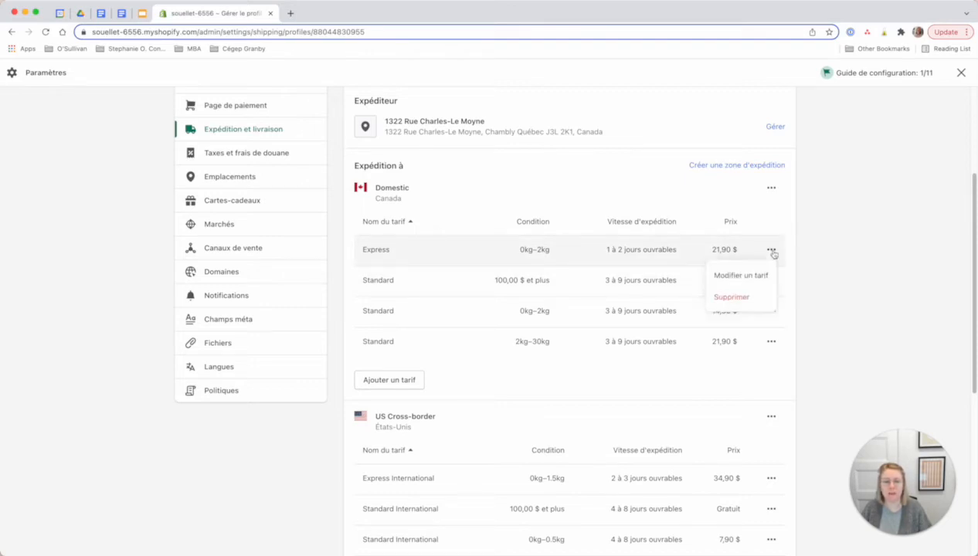
left_click(746, 300)
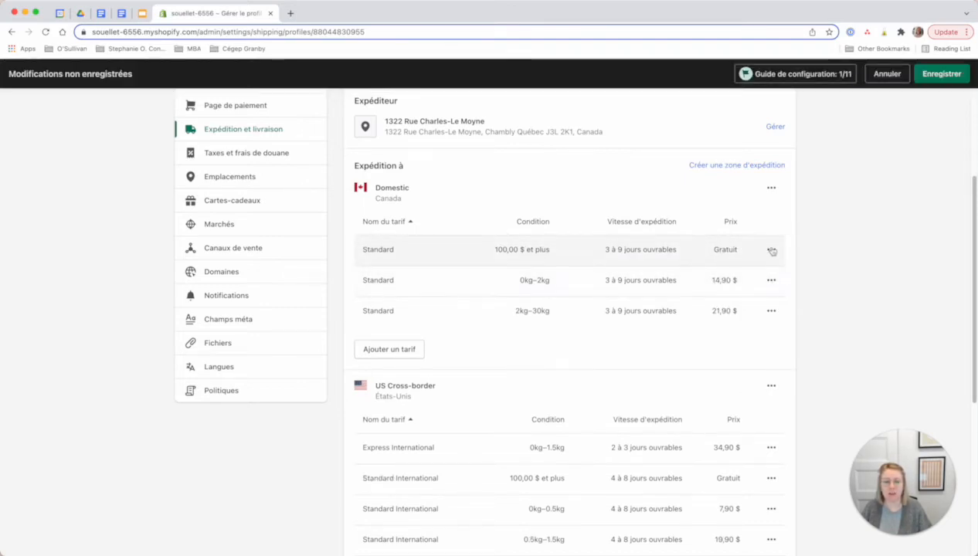
left_click(770, 249)
left_click(732, 299)
left_click(771, 251)
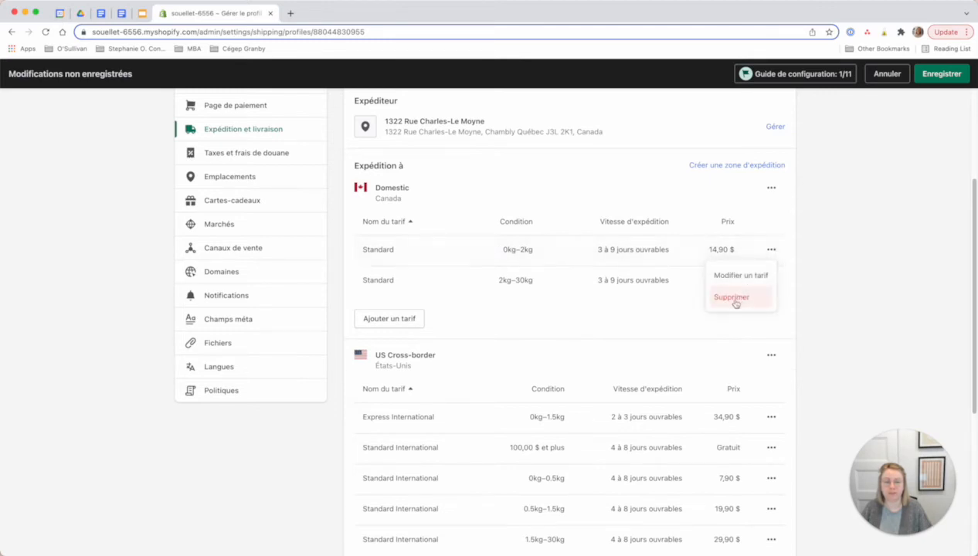
left_click(733, 298)
left_click(771, 250)
left_click(740, 297)
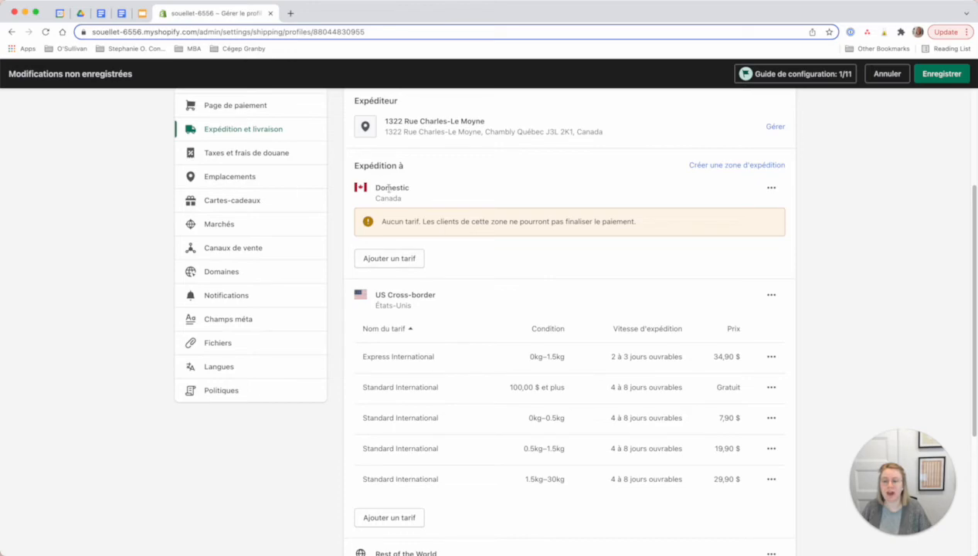
Check the options for adding a Domestic rate without adding one, and review the US Cross-border and Rest of the World zones.
left_click(390, 258)
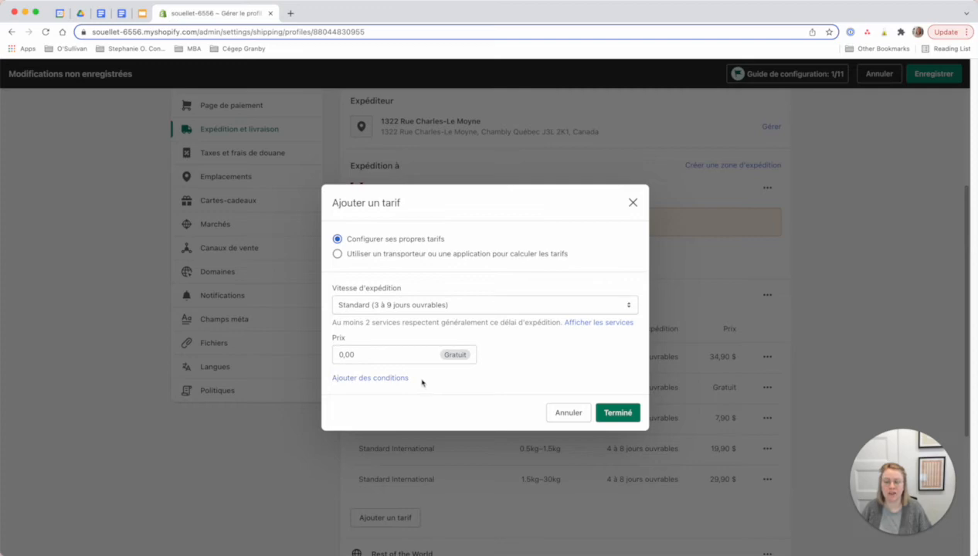
left_click(634, 203)
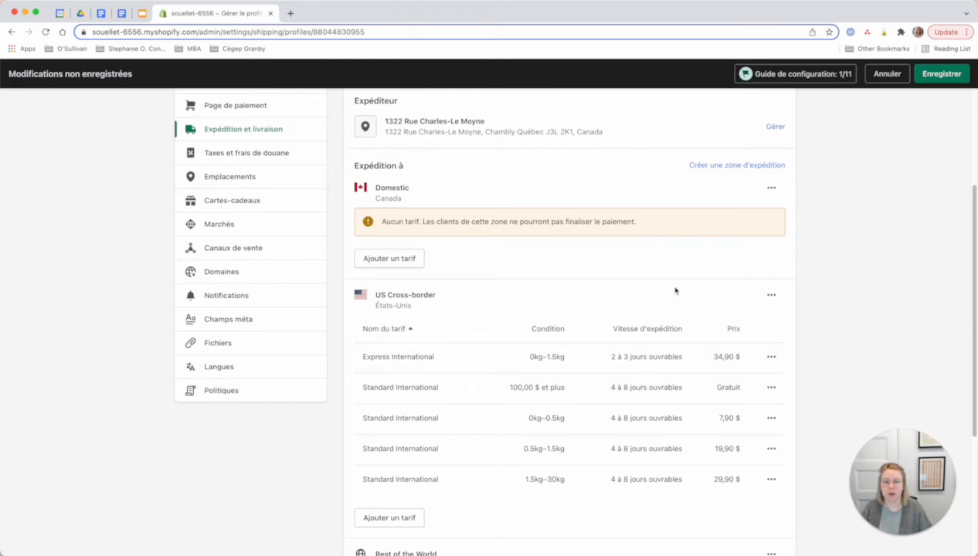
left_click_drag(973, 201, 967, 304)
left_click_drag(443, 372, 372, 366)
left_click(466, 372)
scroll(469, 368, "up", 2)
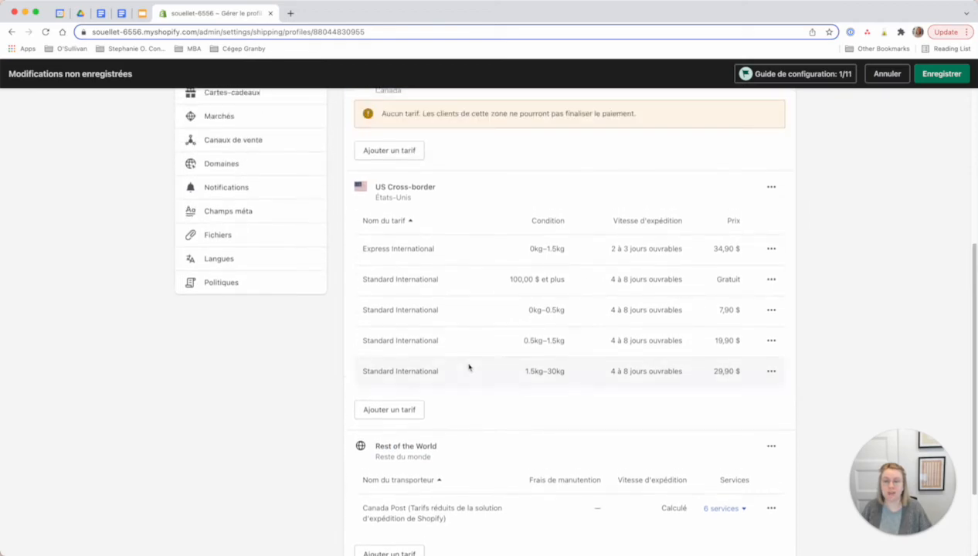
scroll(468, 368, "up", 2)
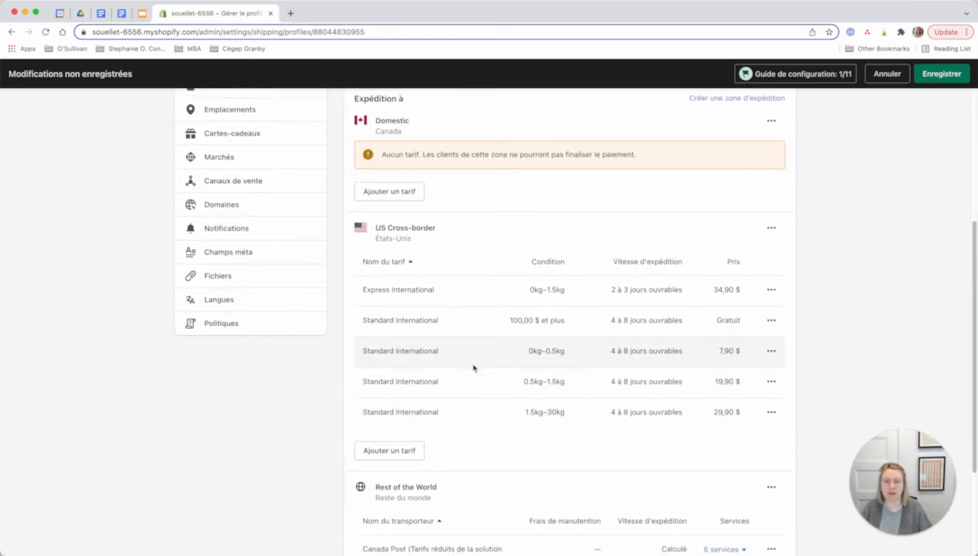
scroll(480, 416, "up", 2)
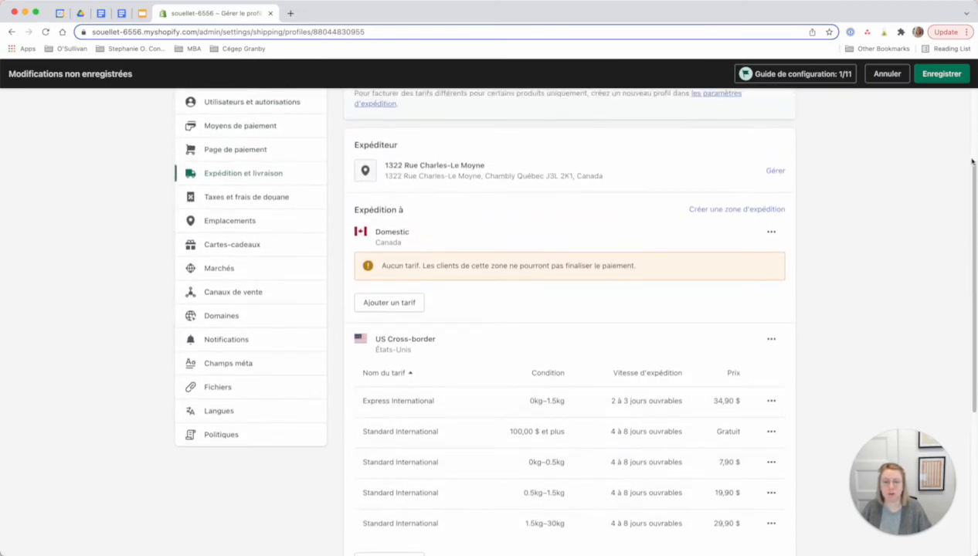
Delete the Rest of the World shipping zone and check the section for regions outside the shipping zones.
left_click_drag(975, 176, 961, 320)
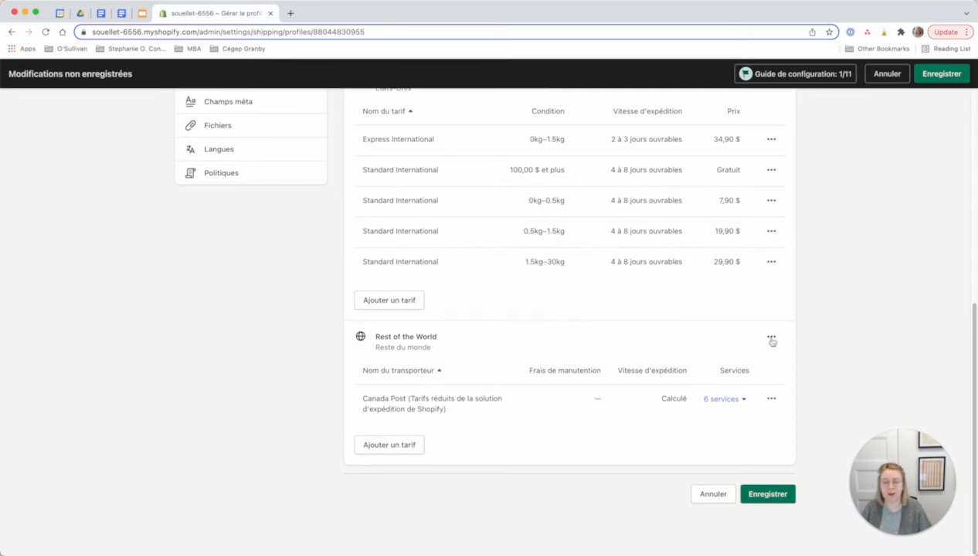
left_click(771, 338)
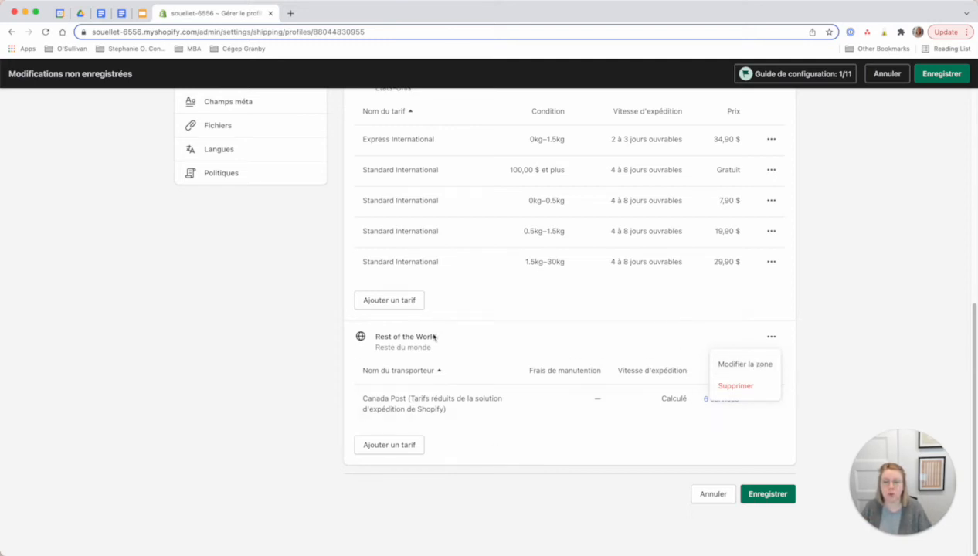
left_click(738, 386)
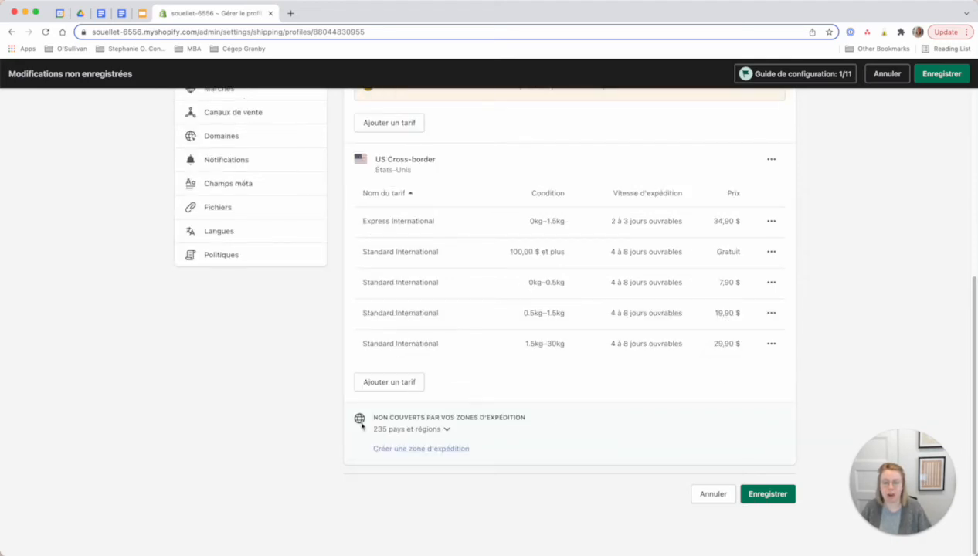
left_click_drag(373, 416, 515, 416)
left_click(484, 416)
Review the remaining shipping zones and delete the US Cross-border zone from the general profile.
scroll(454, 389, "up", 5)
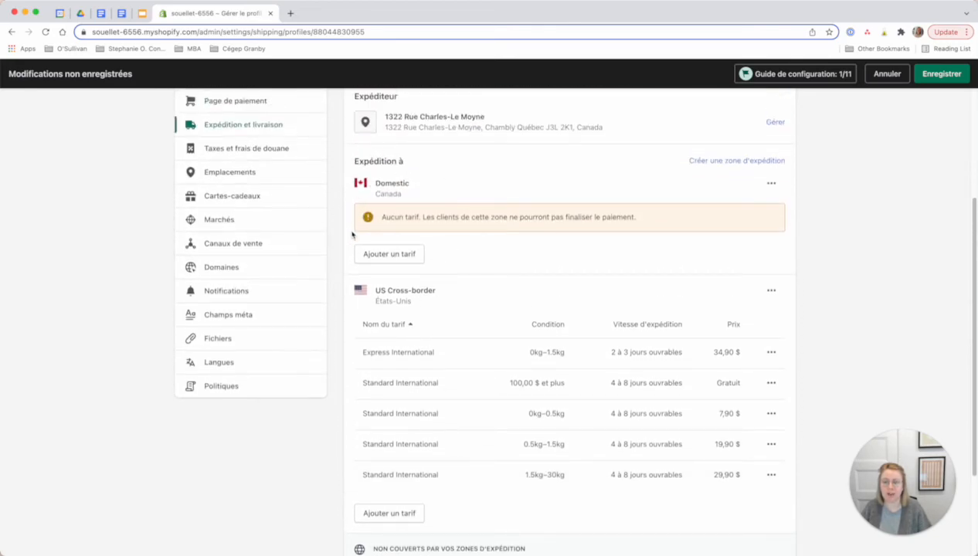
scroll(492, 315, "down", 5)
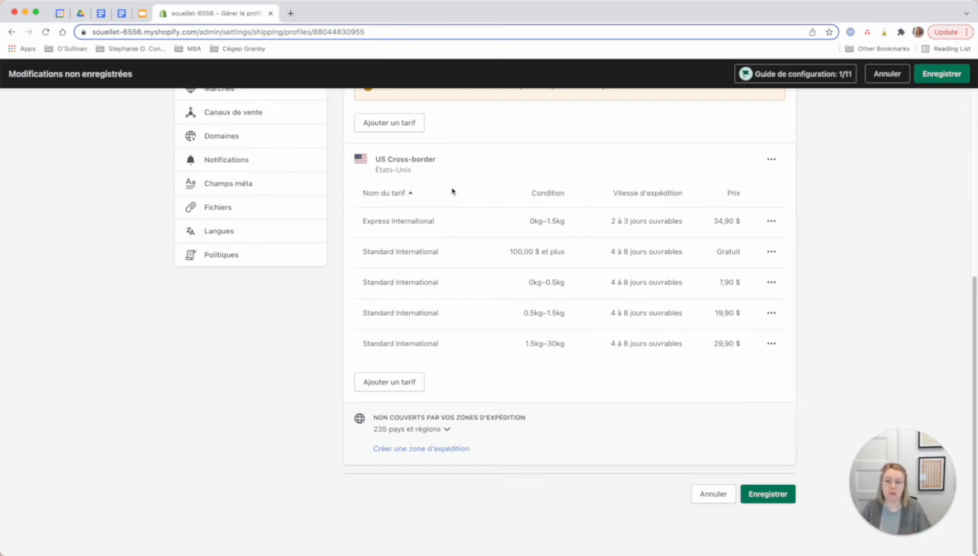
scroll(452, 191, "up", 5)
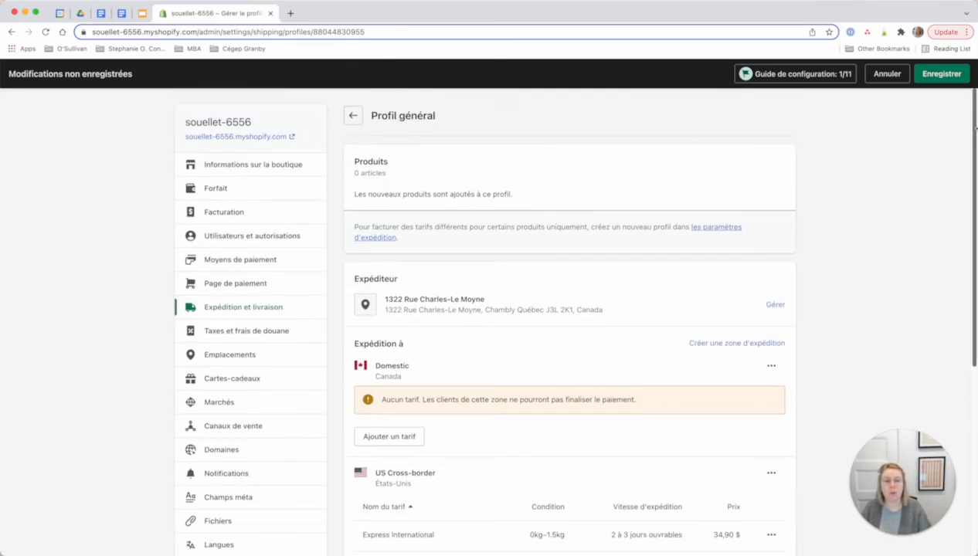
scroll(975, 139, "down", 1)
left_click_drag(976, 139, 965, 271)
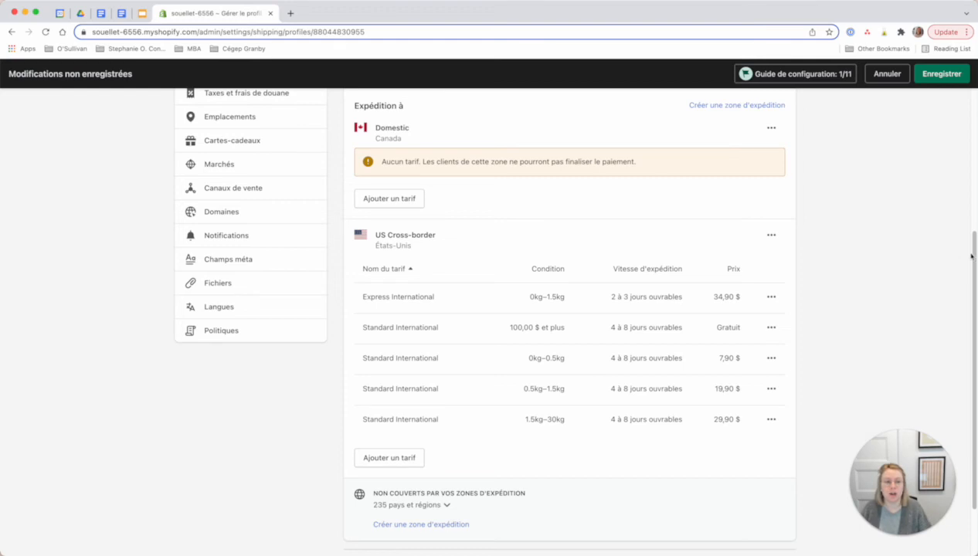
left_click_drag(971, 257, 974, 284)
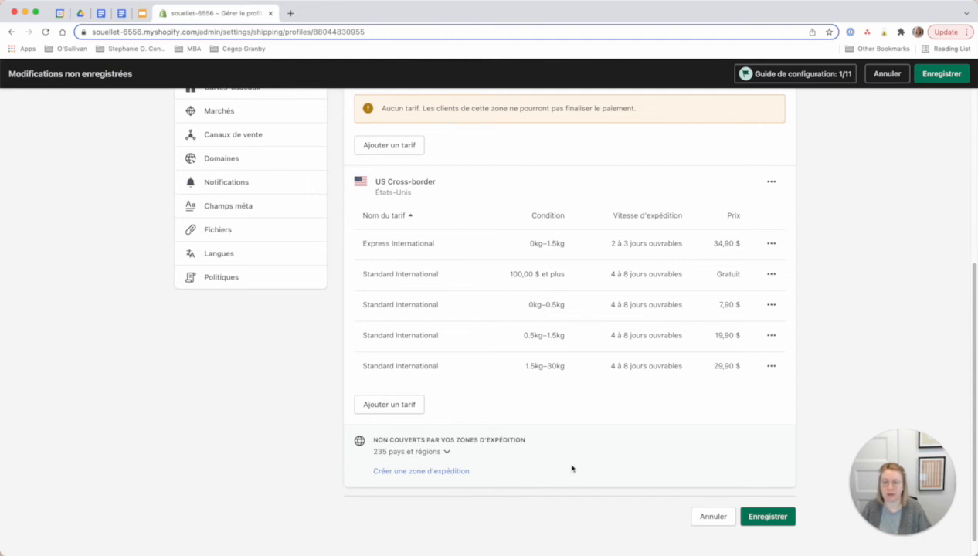
scroll(572, 467, "up", 1)
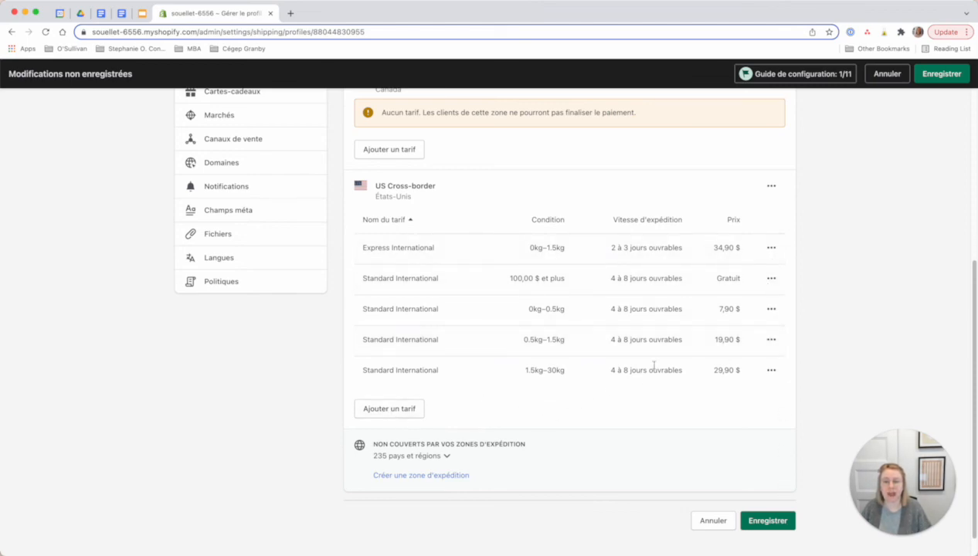
left_click(770, 185)
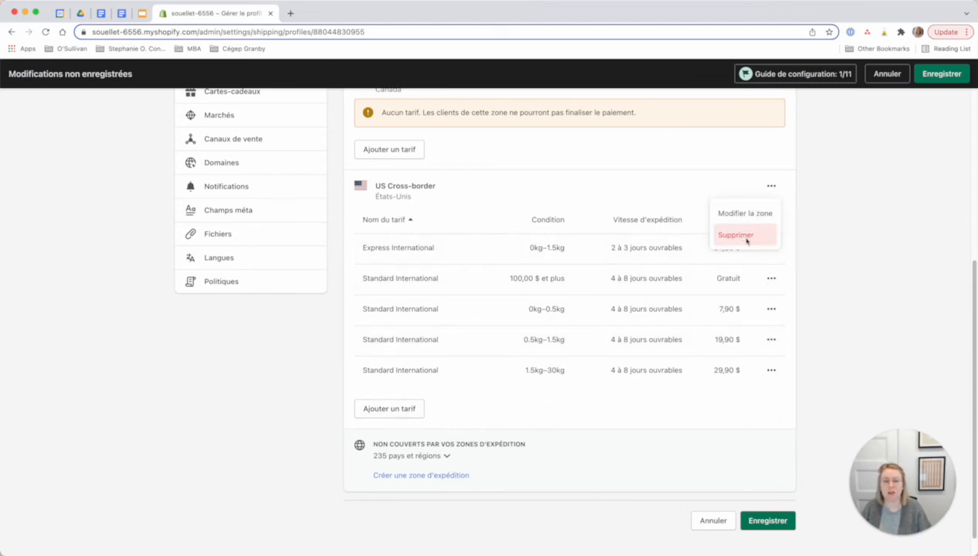
left_click(743, 235)
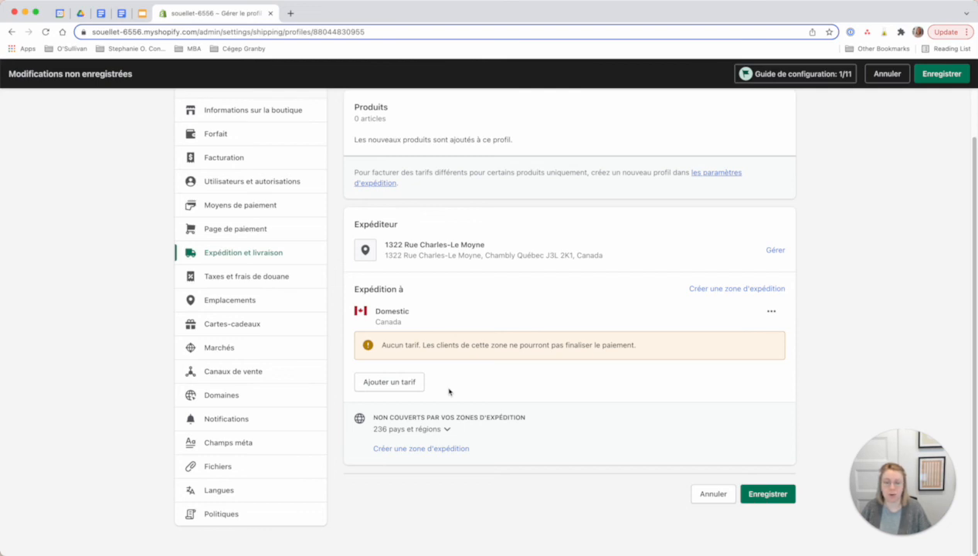
scroll(727, 371, "up", 1)
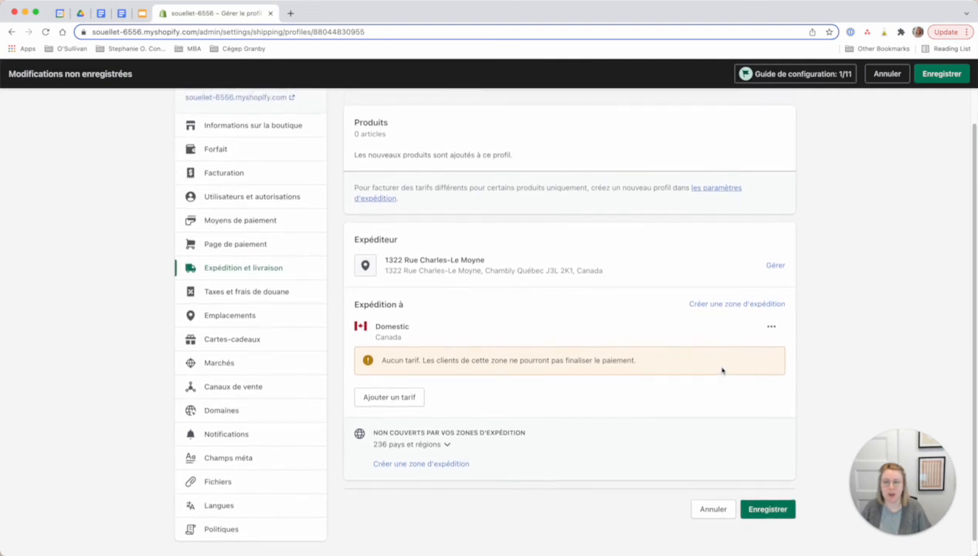
scroll(727, 371, "up", 1)
scroll(721, 373, "up", 1)
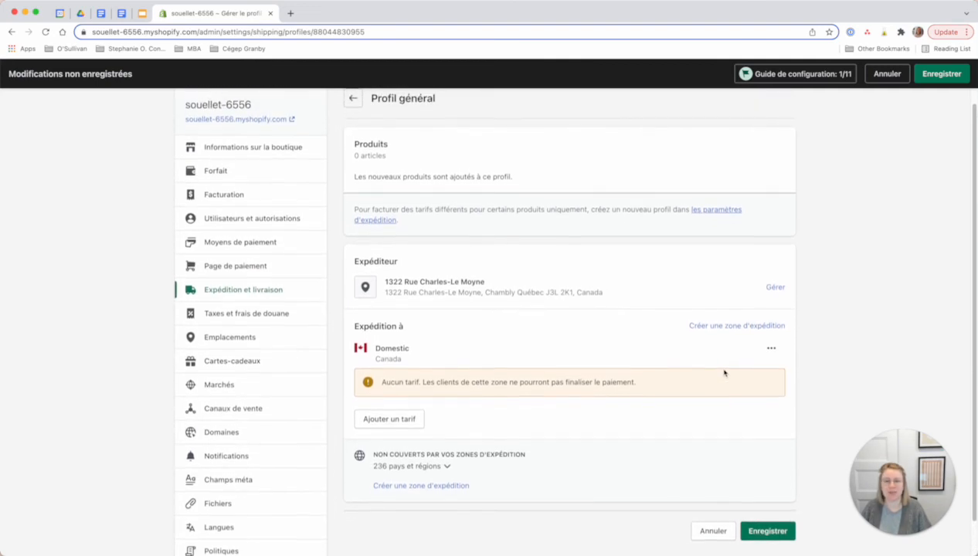